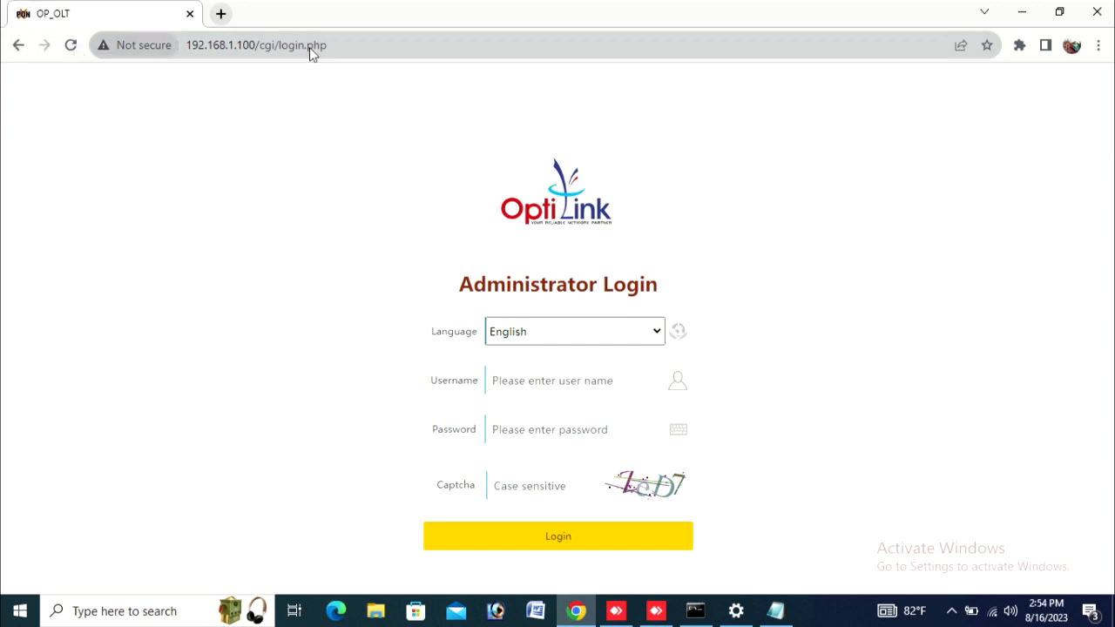
Step: Fill in the saved username root, the account password and the captcha code on the login form
left_click(594, 384)
key("Down")
key("Return")
key("Tab")
type("admin")
key("Tab")
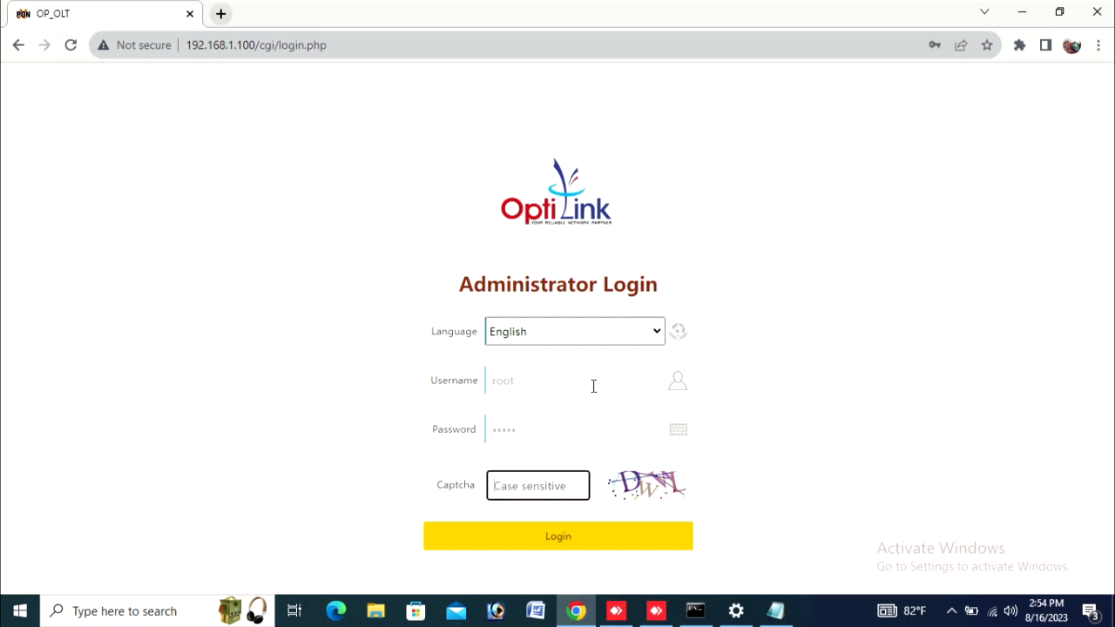
type("DwWL")
Step: Submit the login and dismiss Chrome's password warning to reach the BaseInfo page
left_click(604, 540)
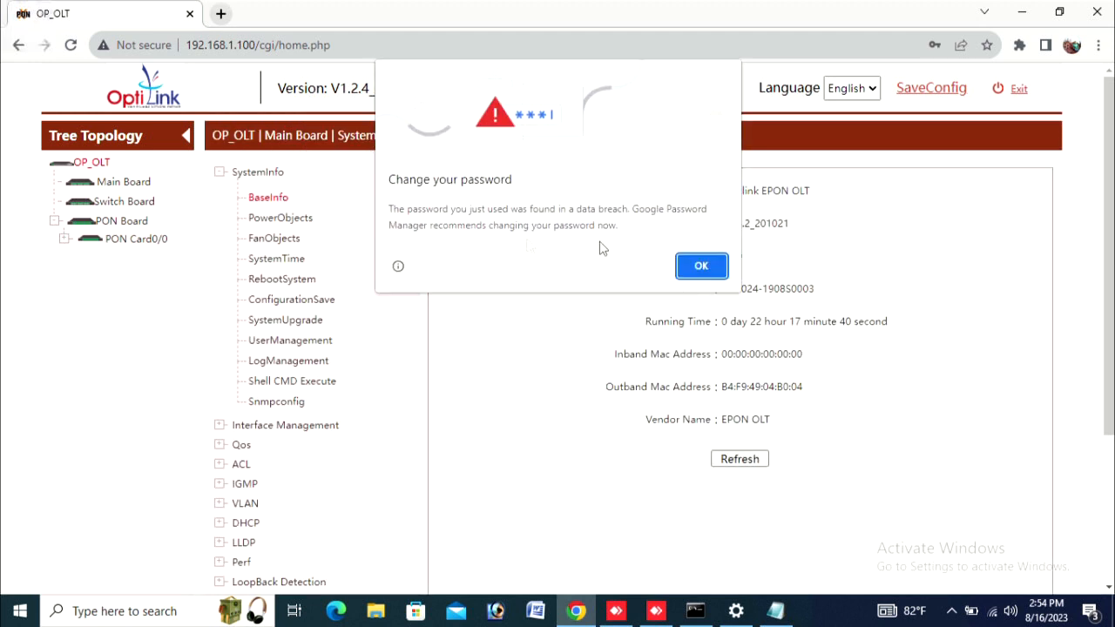
left_click(696, 266)
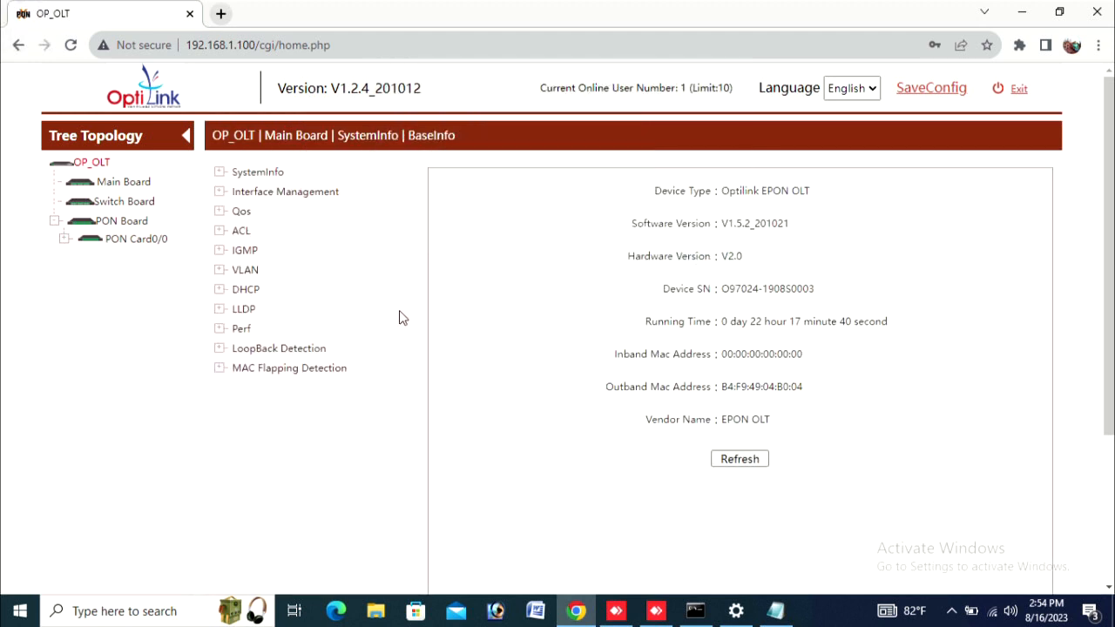
Step: Open the VLAN configuration table and highlight the tag ports of VLAN 3221
left_click(221, 273)
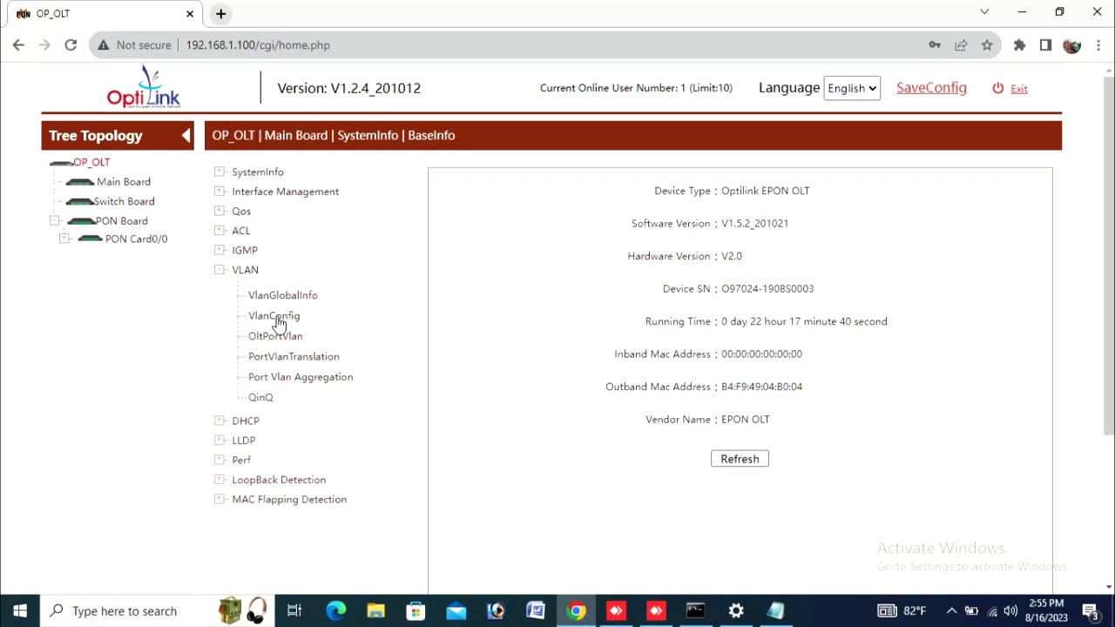
left_click(277, 317)
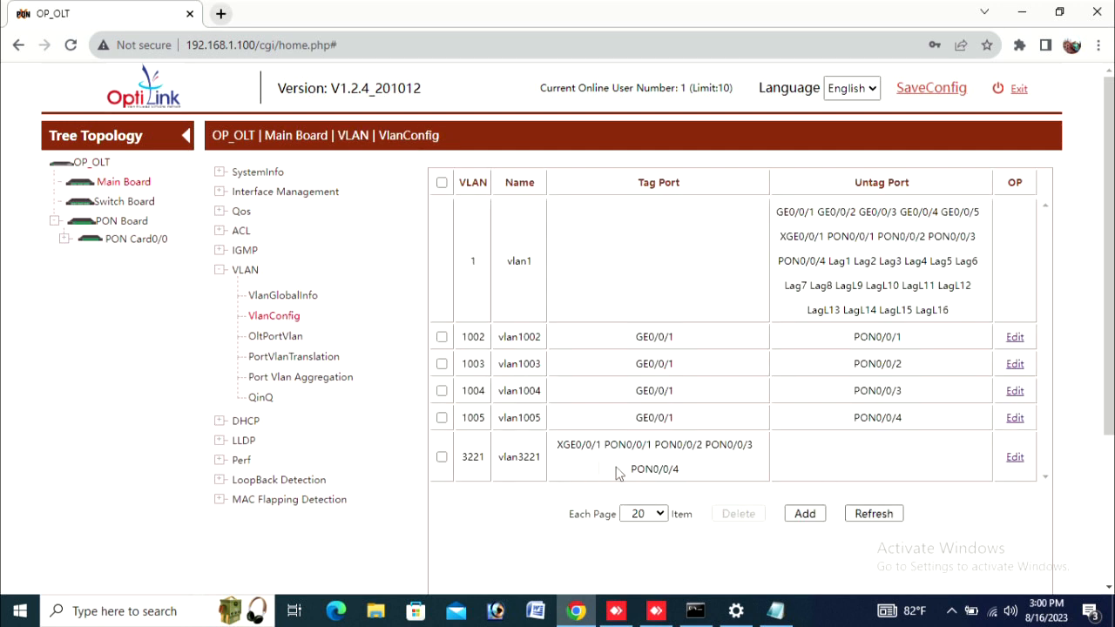
left_click_drag(558, 445, 732, 475)
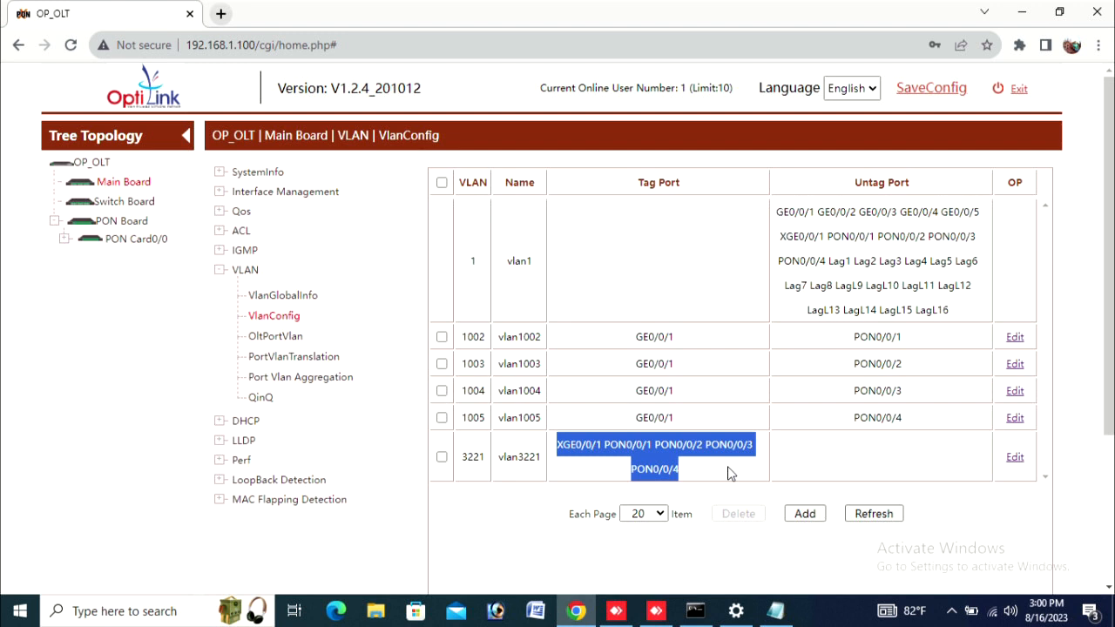
Step: Save the OLT's current configuration and close the success message
left_click(928, 94)
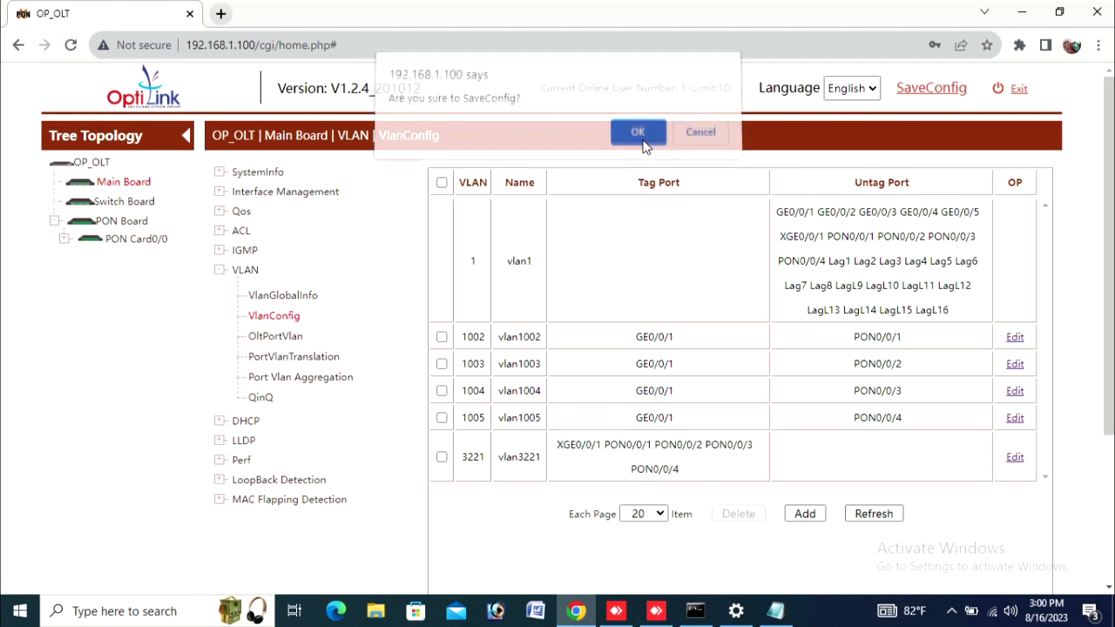
left_click(643, 144)
left_click(705, 144)
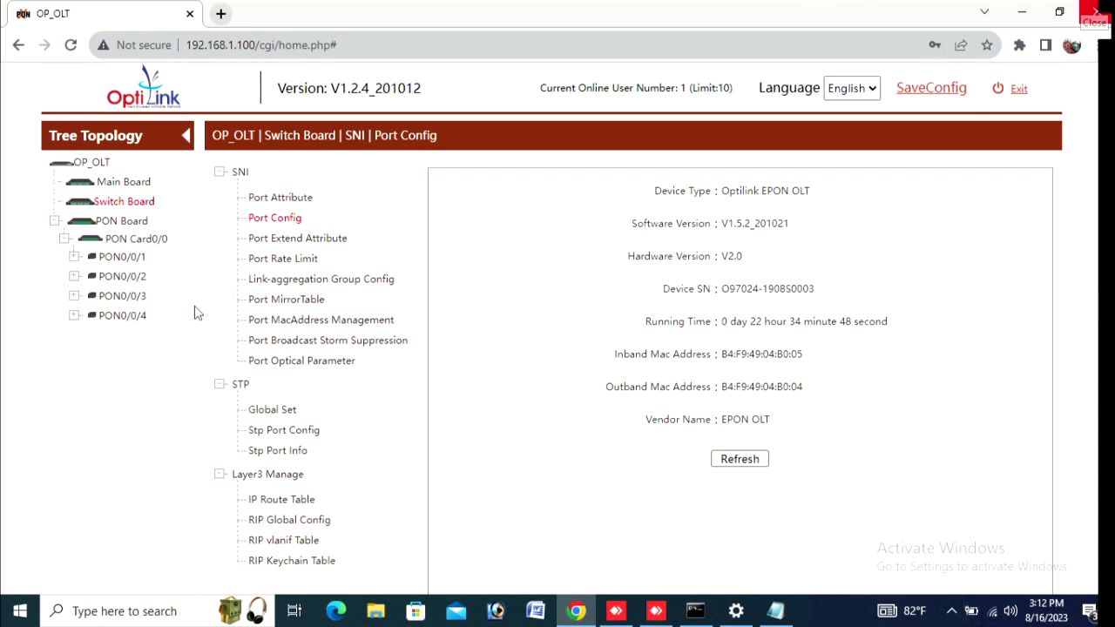
Step: Expand PON0/0/1 to list ONU1–ONU16 with their MAC addresses, then hide and restore the tree panel
left_click(74, 258)
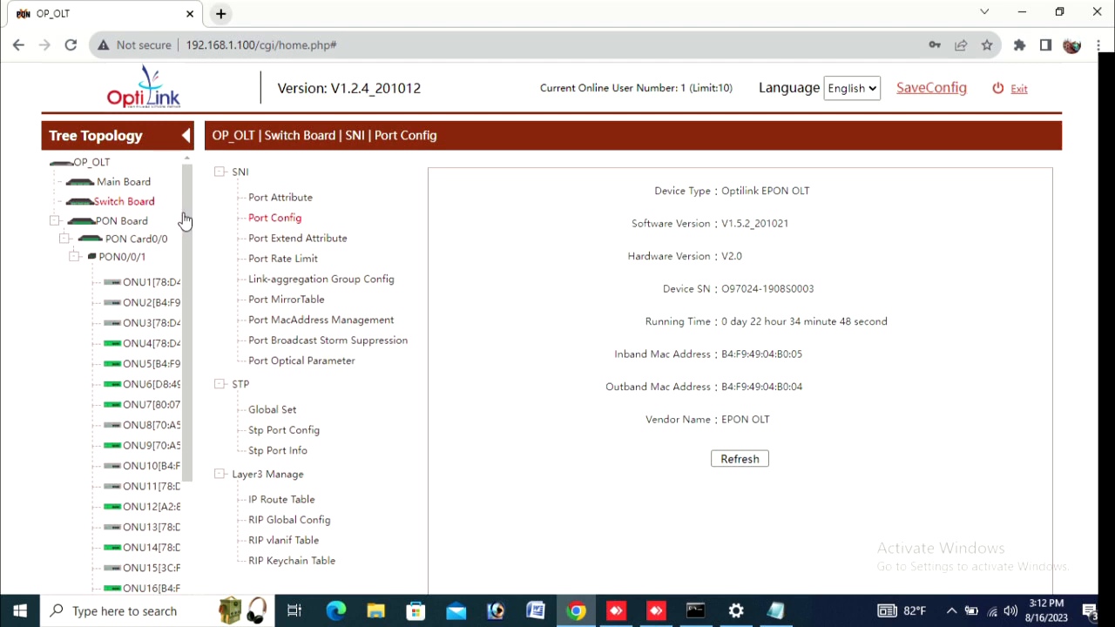
left_click(186, 137)
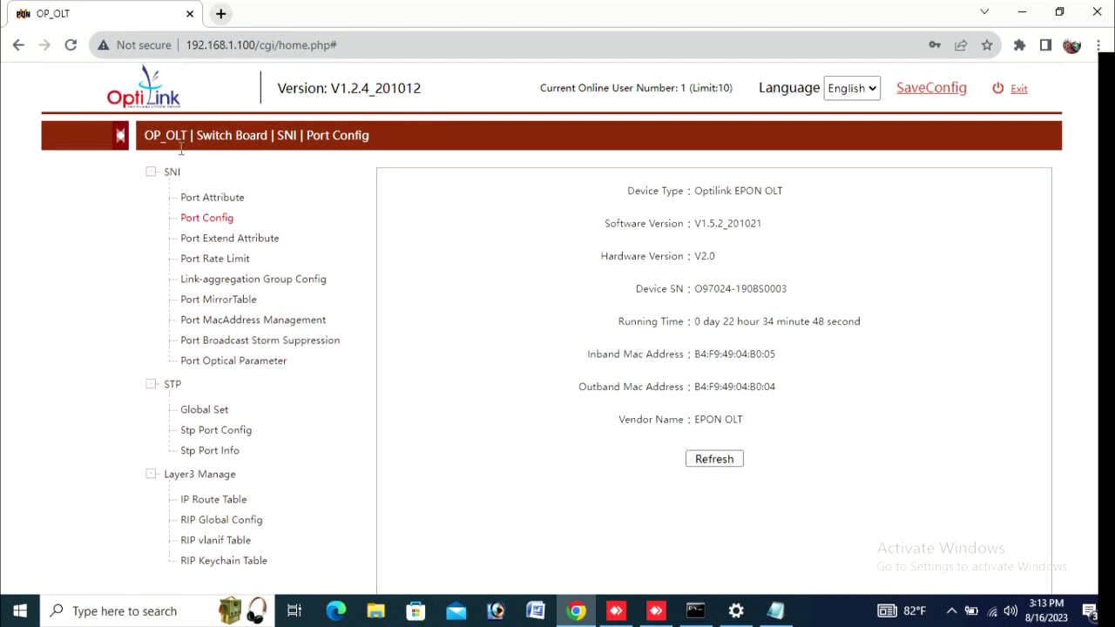
left_click(49, 138)
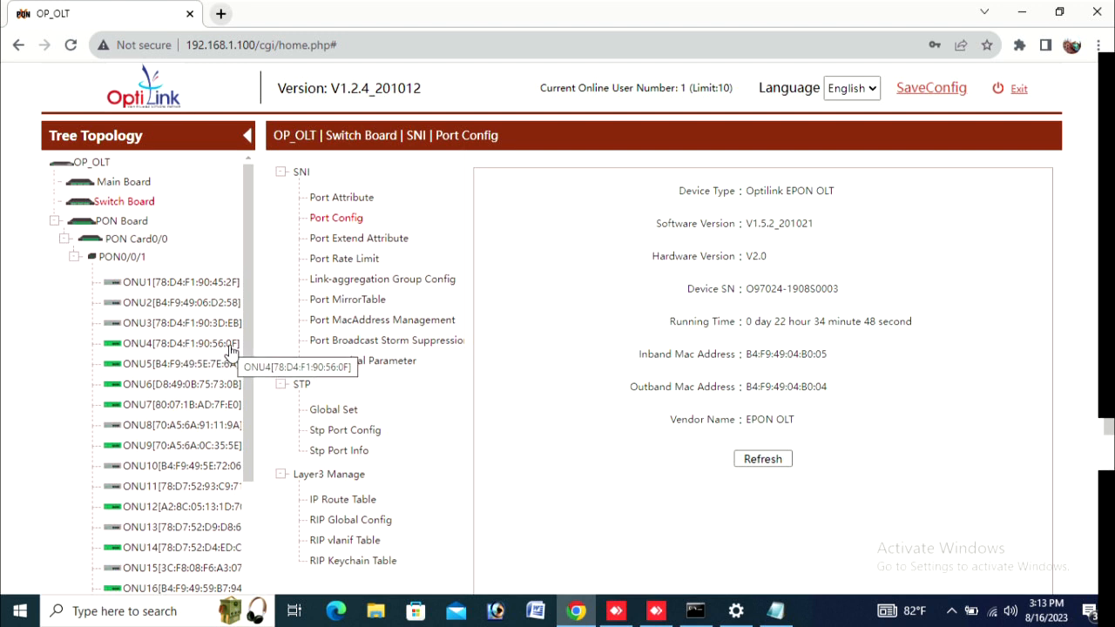
Step: Select ONU4 under PON0/0/1 and show its port VLAN table (port 1 Transparent, PVID 0)
left_click(176, 345)
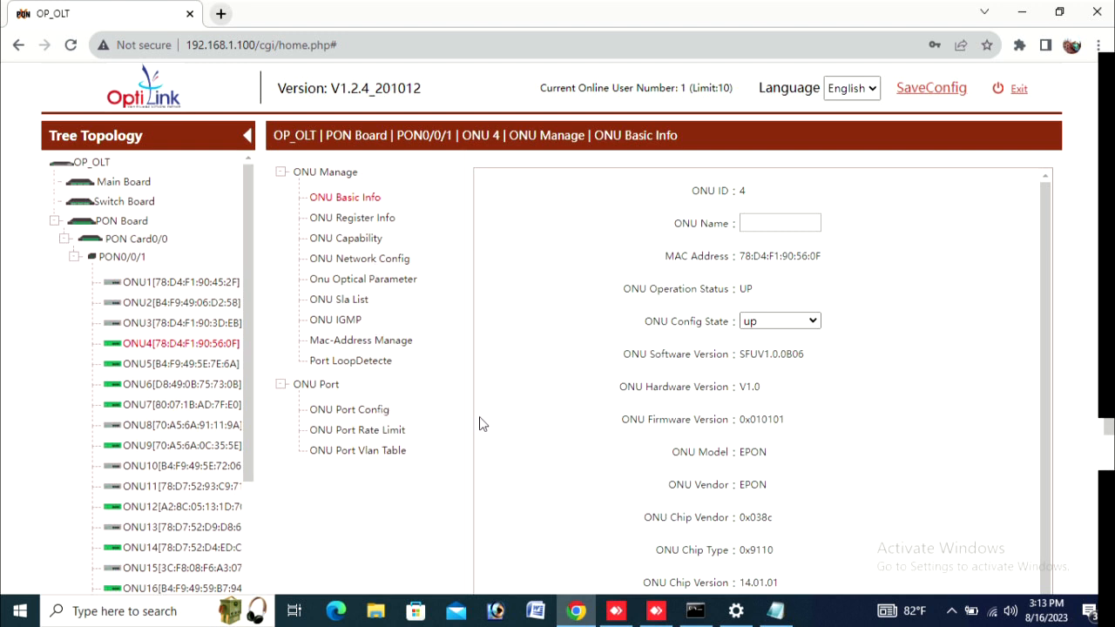
left_click(362, 458)
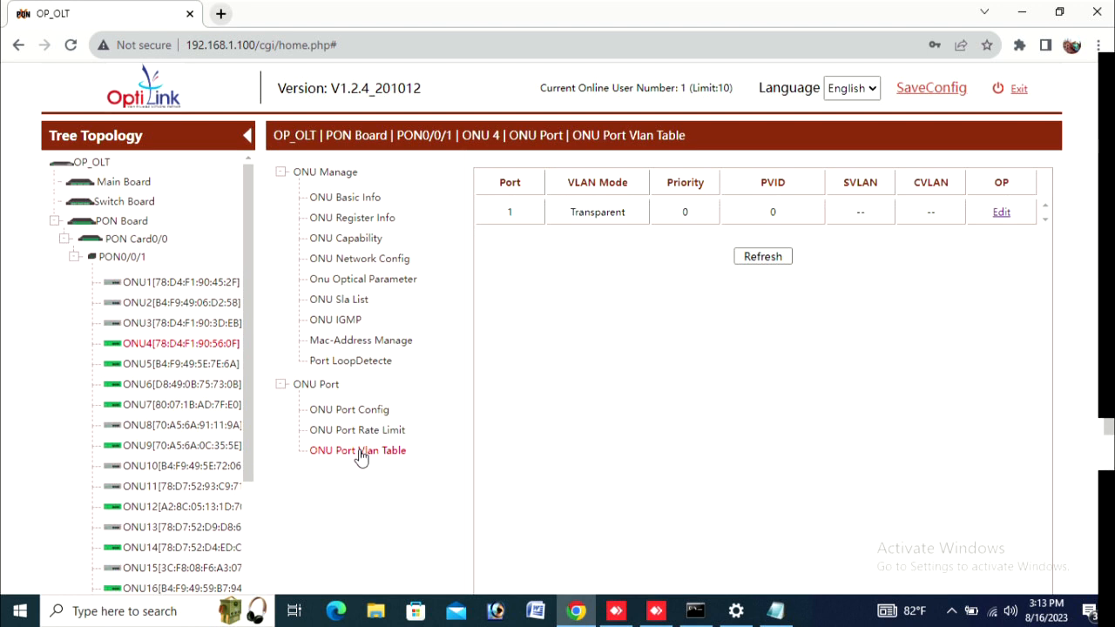
Step: Edit ONU4 port 1 to use tag VLAN mode with PVID 3221
left_click(1003, 214)
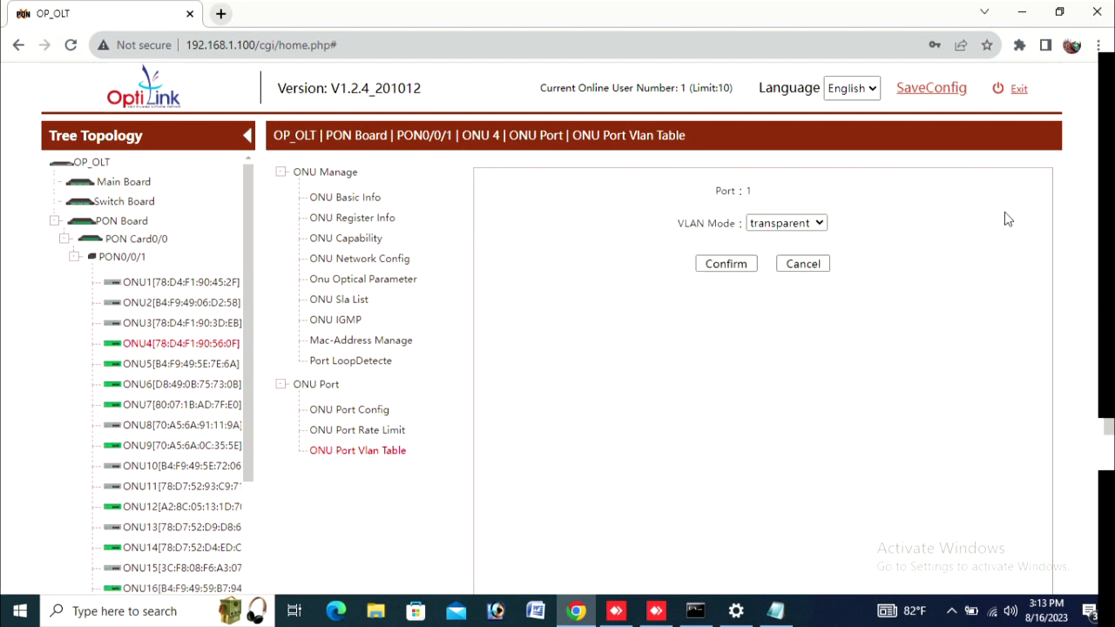
left_click(821, 224)
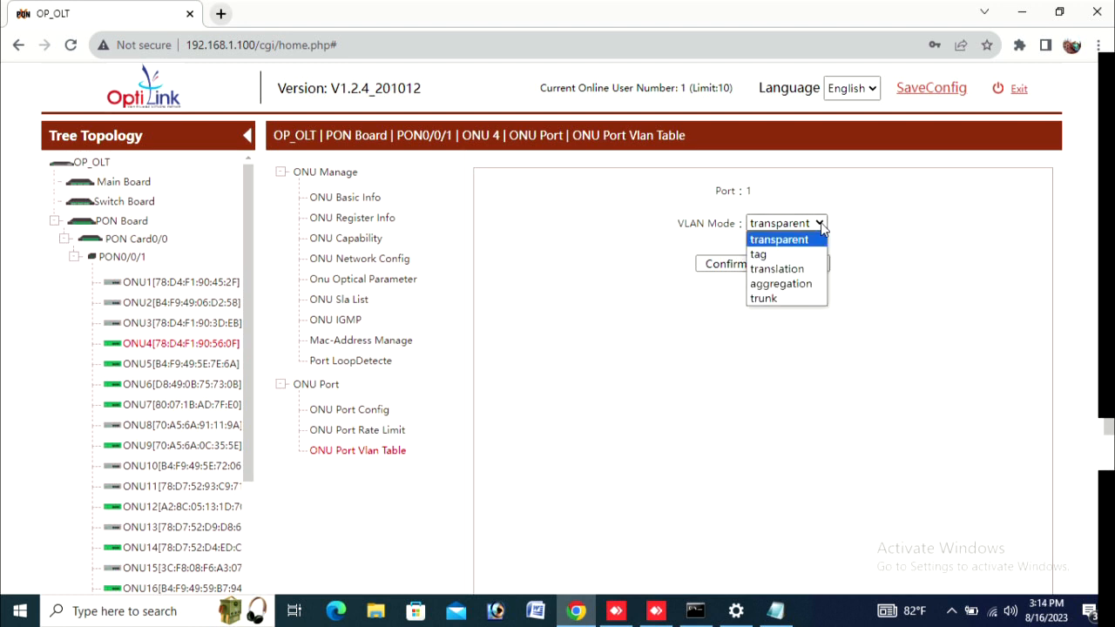
left_click(775, 255)
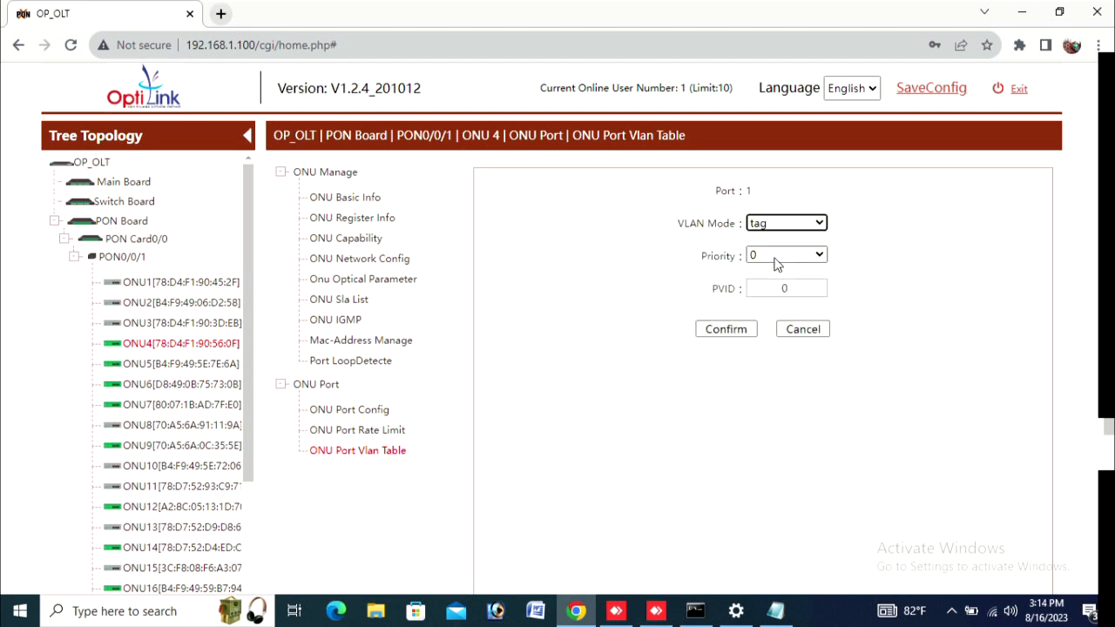
left_click(789, 288)
key("ctrl+a")
type("3221")
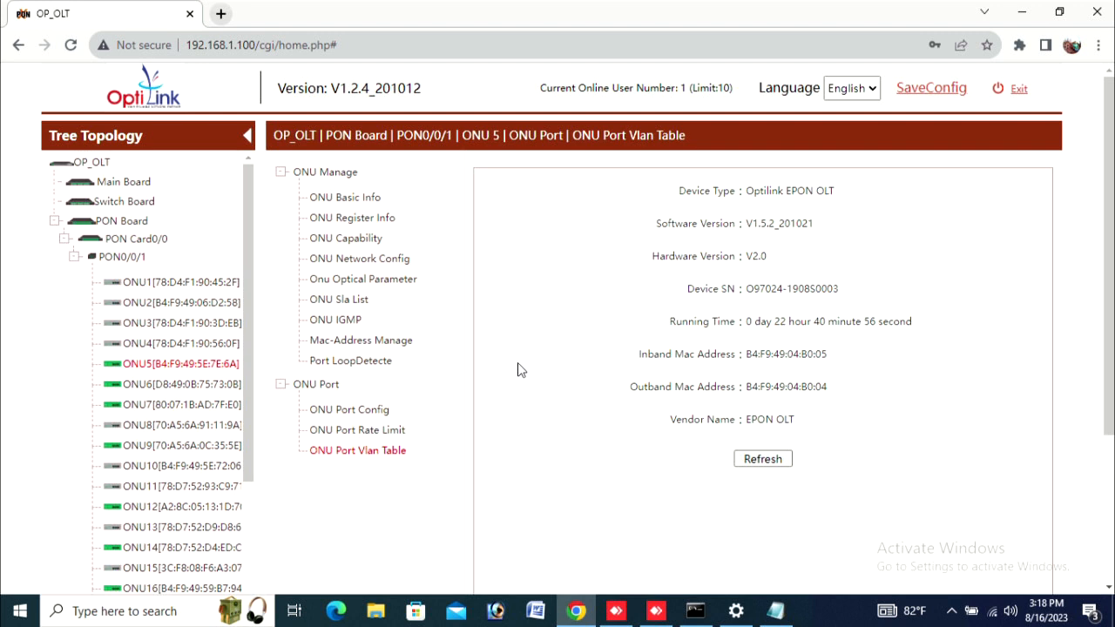
Step: Search the page for the MAC fragment 7E:6A with Chrome's find bar
key("ctrl+f")
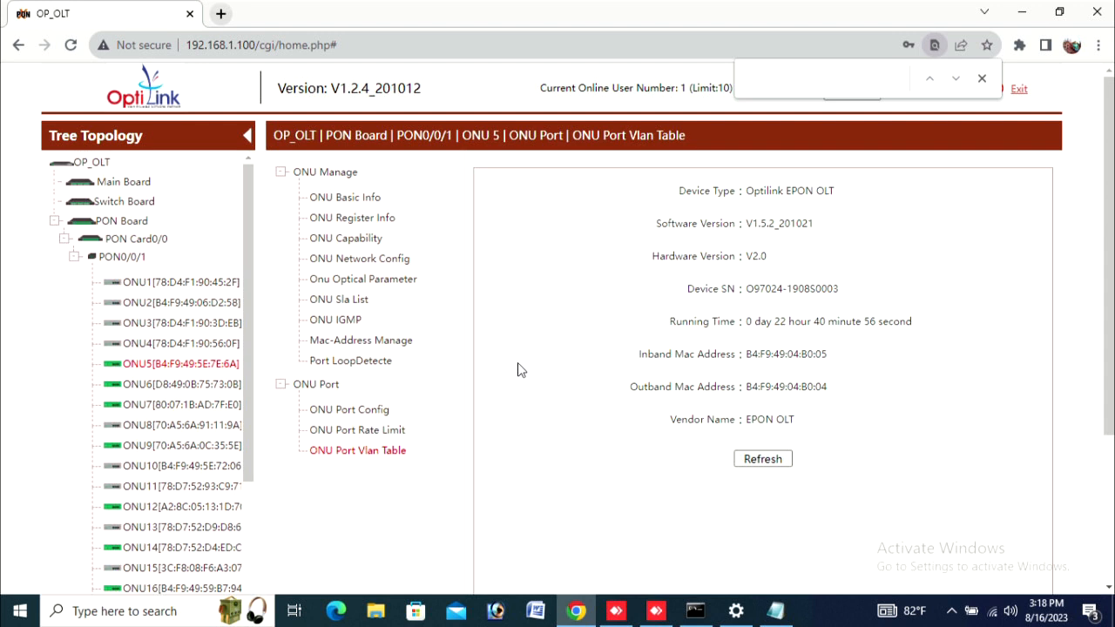
type("7E:6A")
Step: Expand PON0/0/2, PON0/0/3 and PON0/0/4 in the topology tree to list their ONUs
scroll(165, 436, "down", 5)
scroll(161, 455, "down", 8)
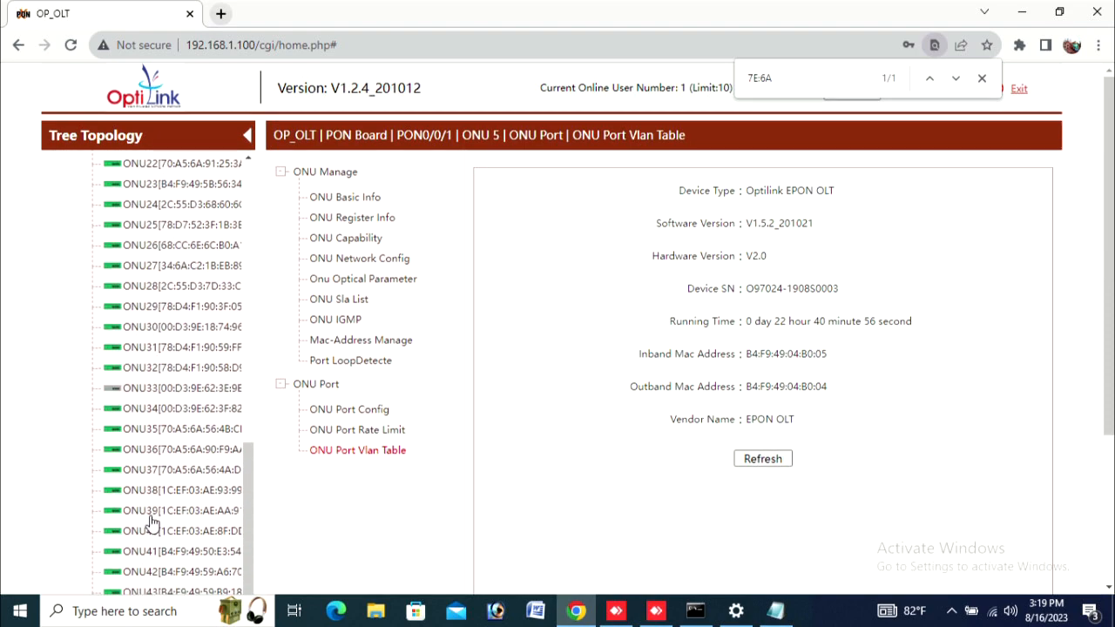
left_click(89, 472)
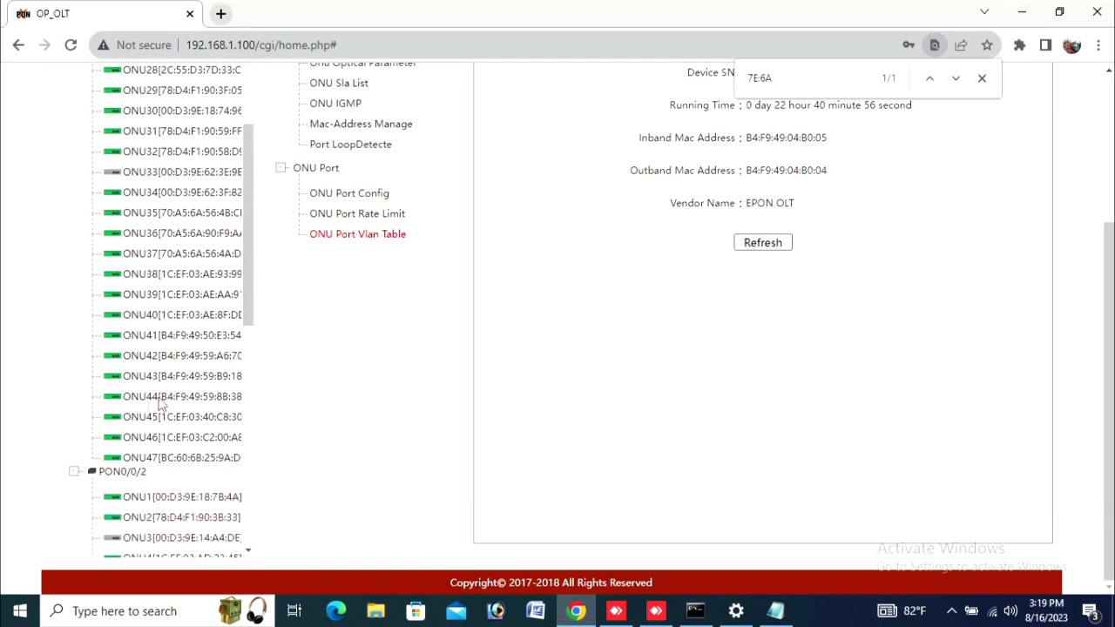
scroll(122, 471, "down", 7)
left_click(75, 492)
scroll(179, 449, "down", 5)
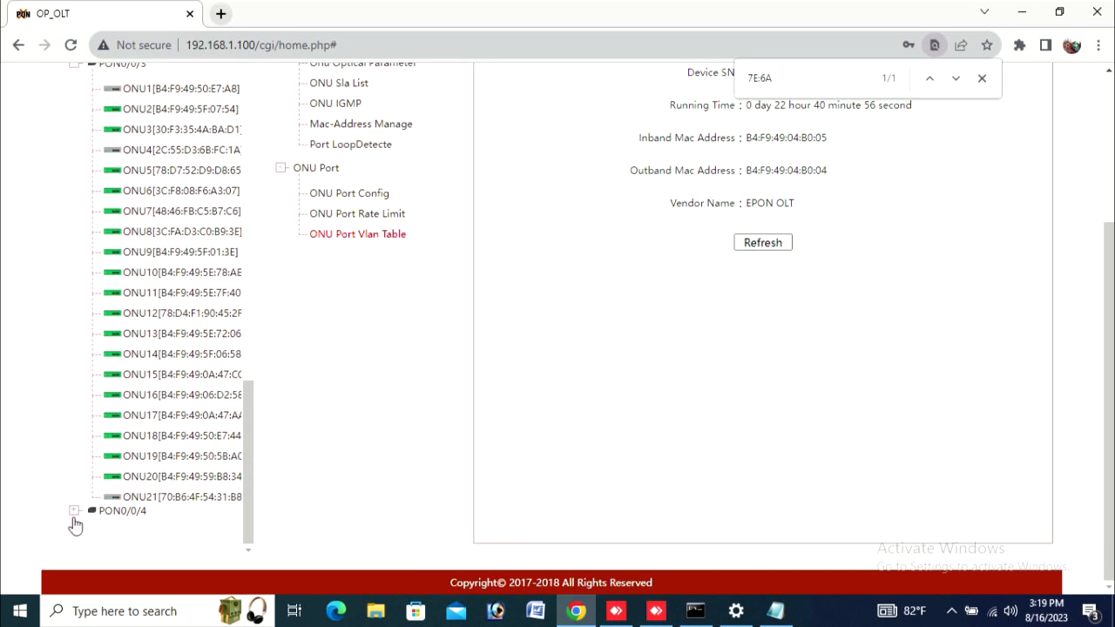
left_click(75, 512)
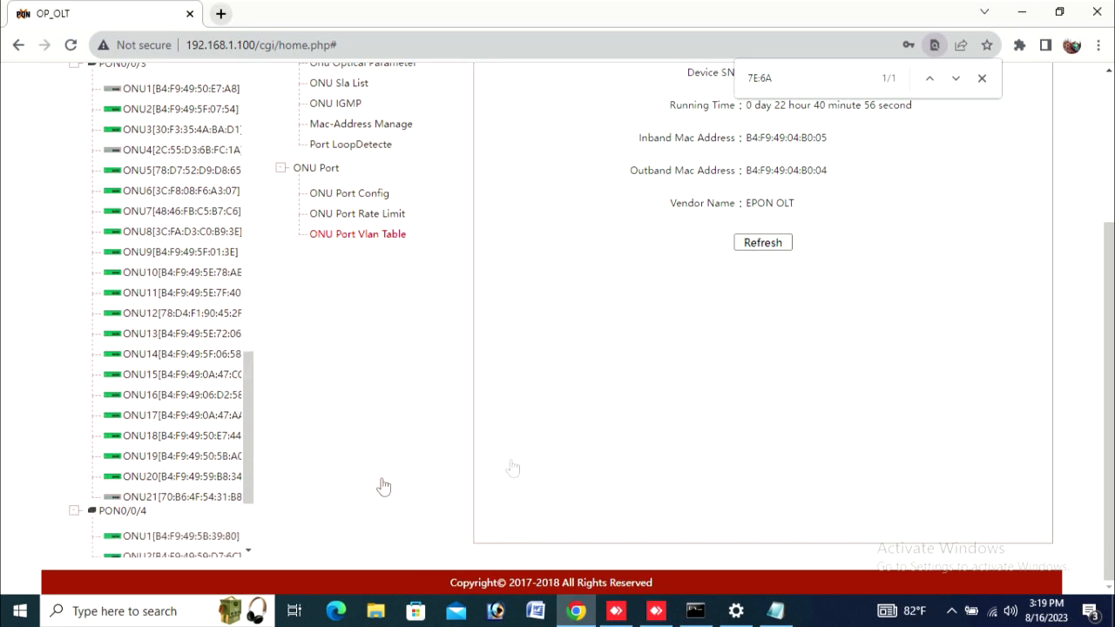
scroll(514, 347, "up", 3)
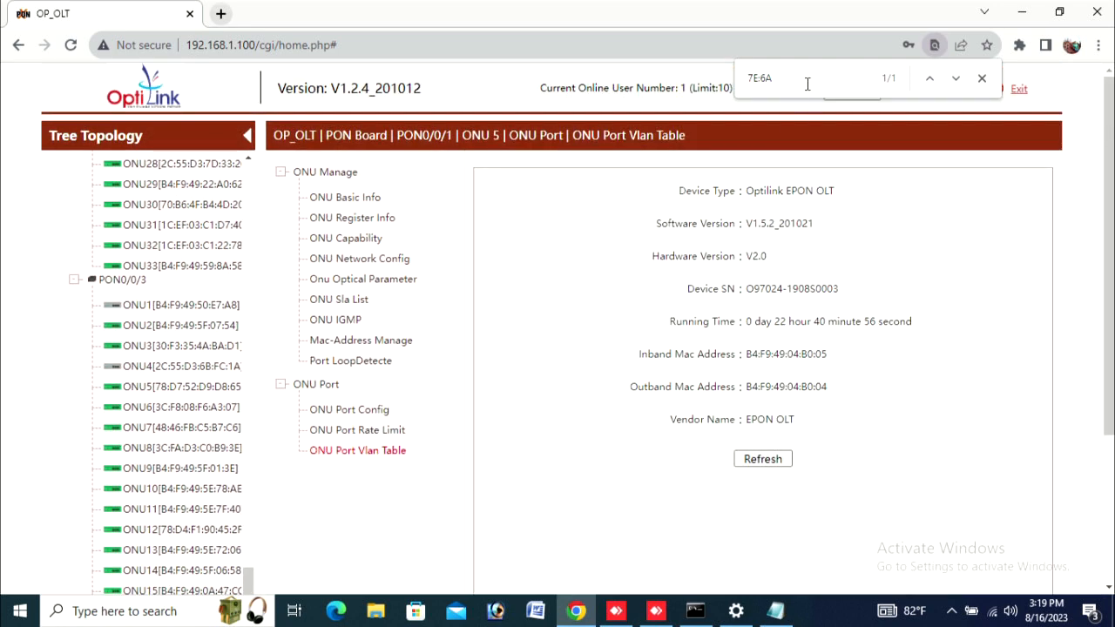
Step: Search for 78:AE and jump to the match, ONU10 under PON0/0/3
left_click_drag(807, 83, 571, 87)
type("78:AE")
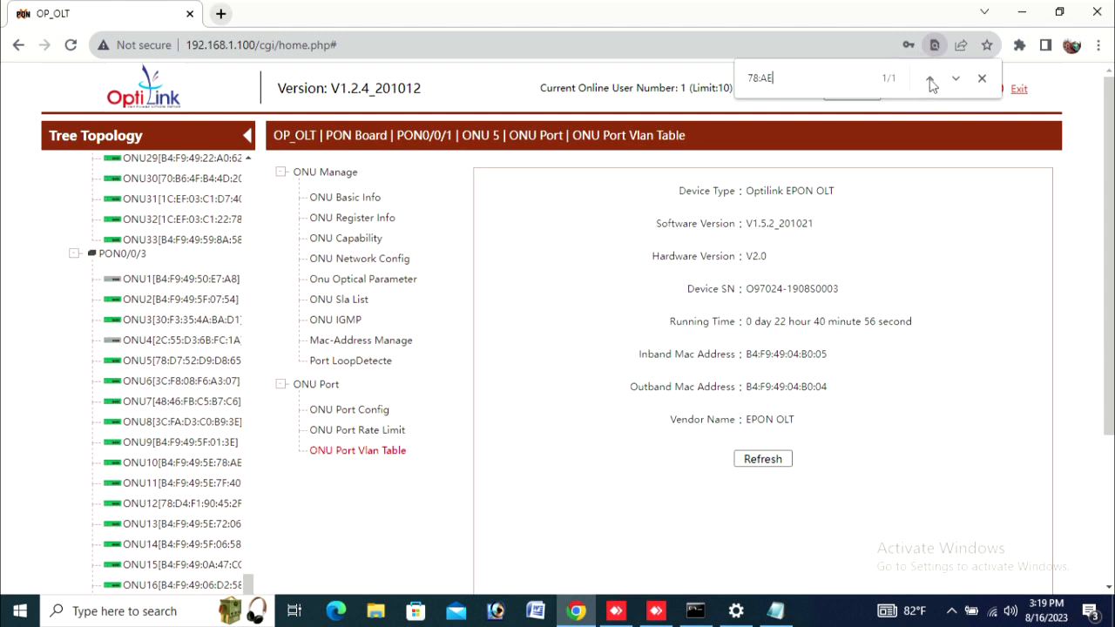
left_click(931, 81)
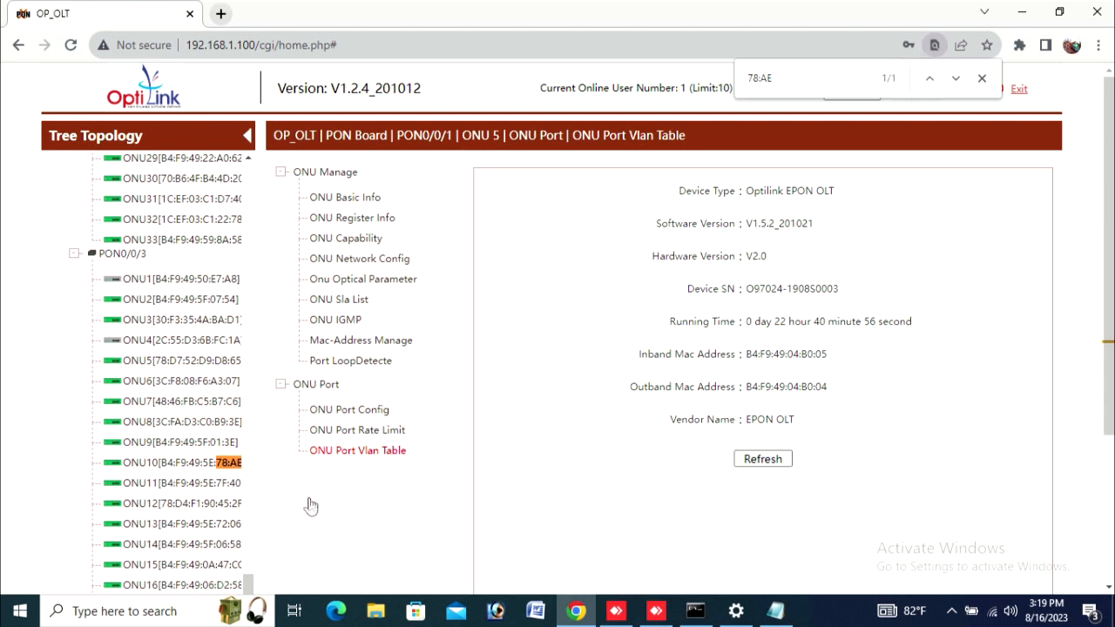